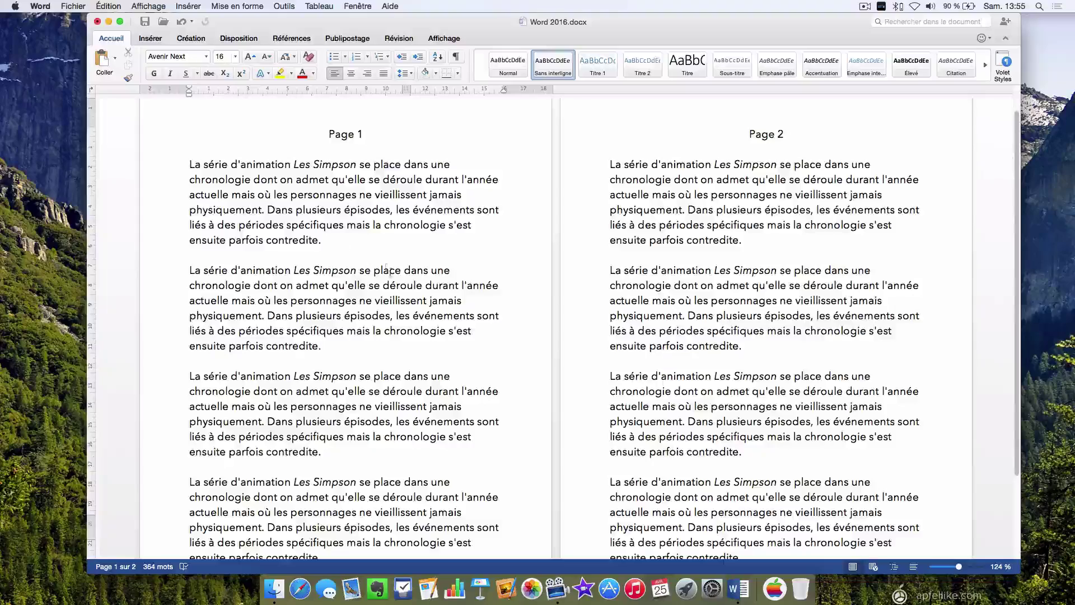
- Start adding page numbers to the document, positioned at the bottom of the page (Bas de page, pied de page)
scroll(499, 289, down, 3)
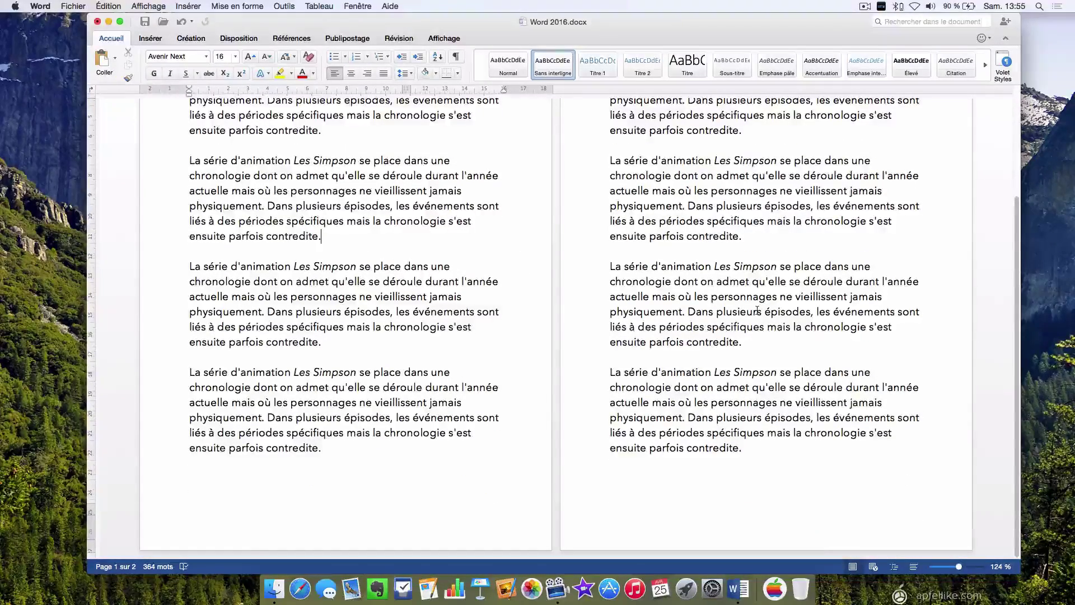
scroll(756, 310, up, 5)
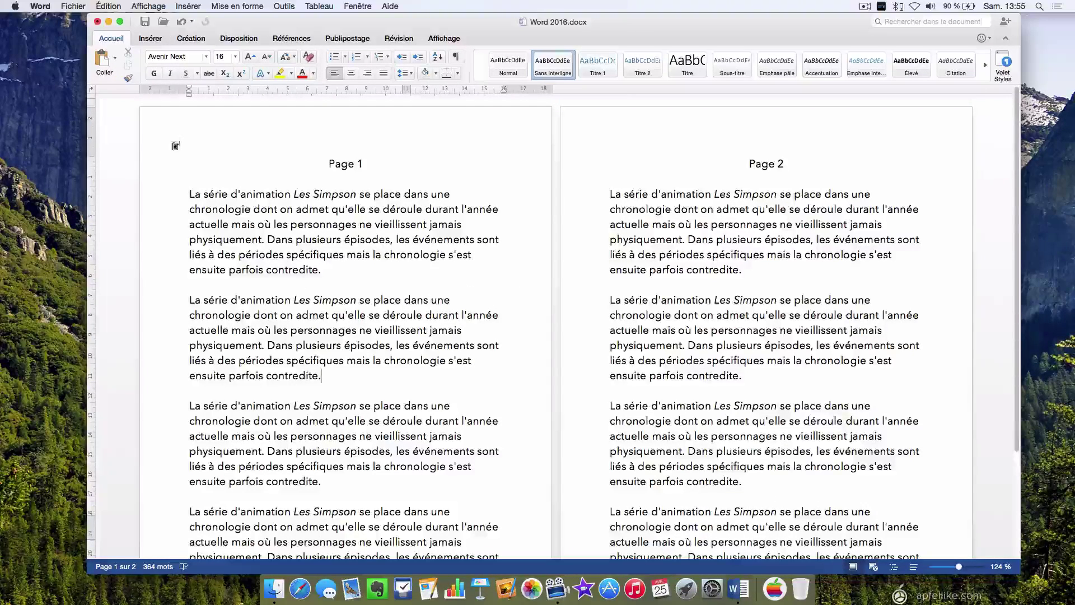
click(149, 39)
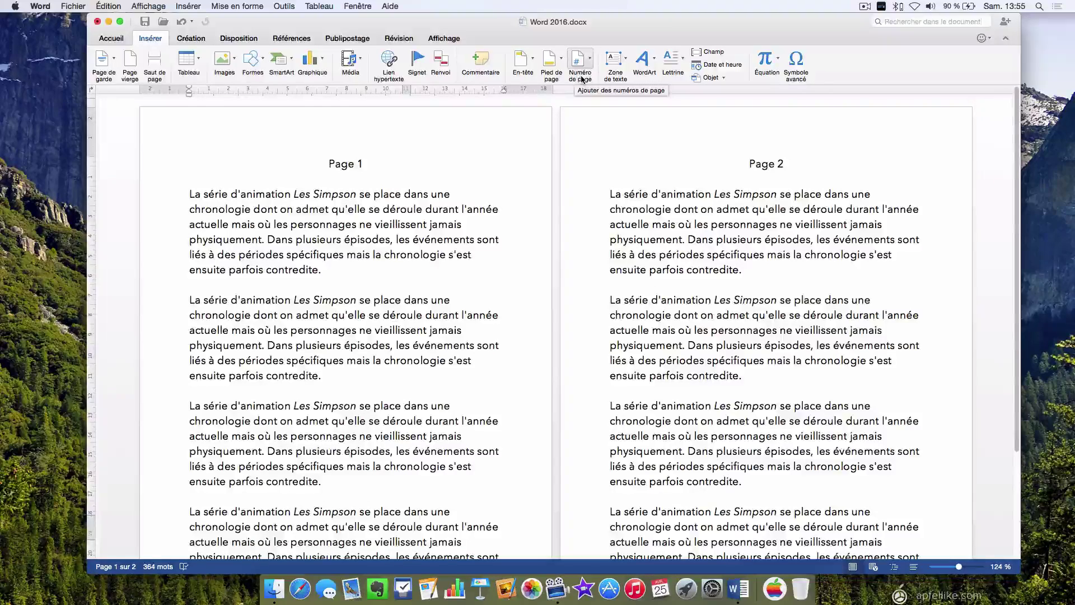
click(585, 59)
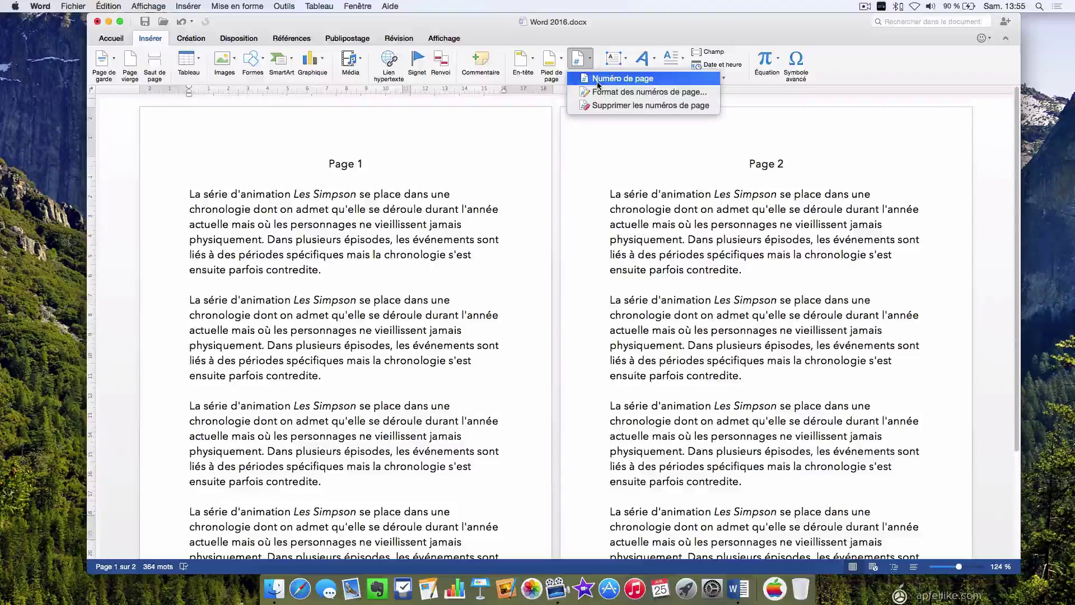
click(645, 80)
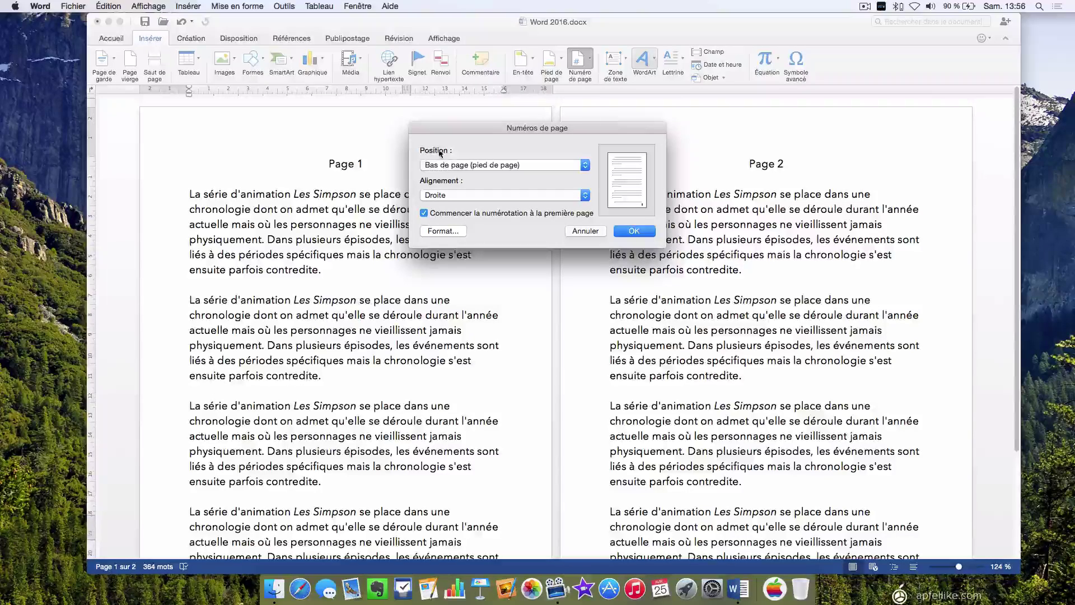
click(583, 167)
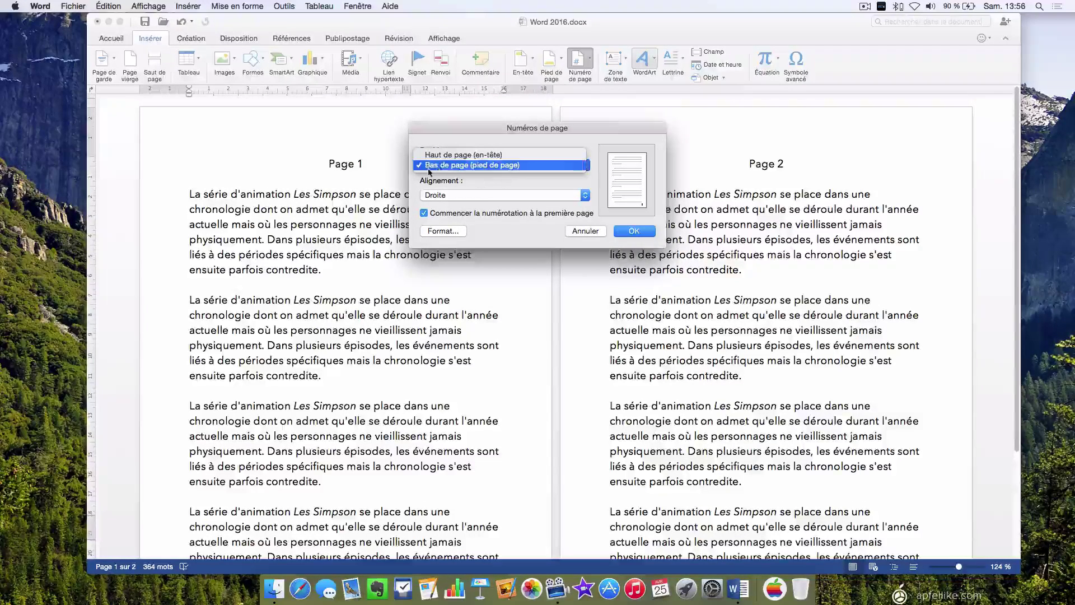
click(462, 165)
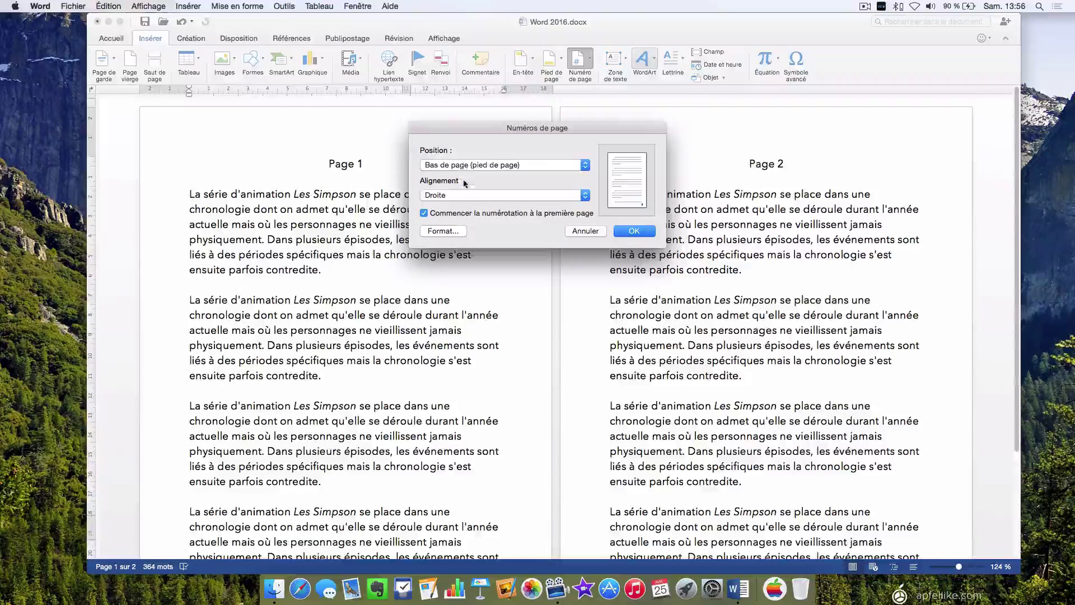
- Set the page numbers' alignment to Centré, with numbering starting on the first page
click(586, 194)
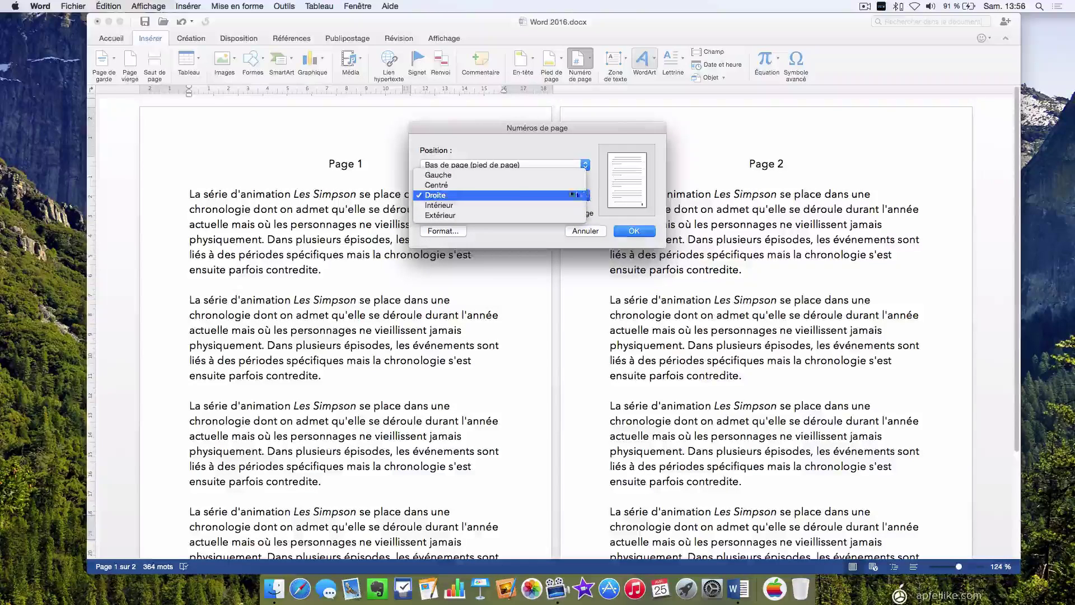
click(459, 205)
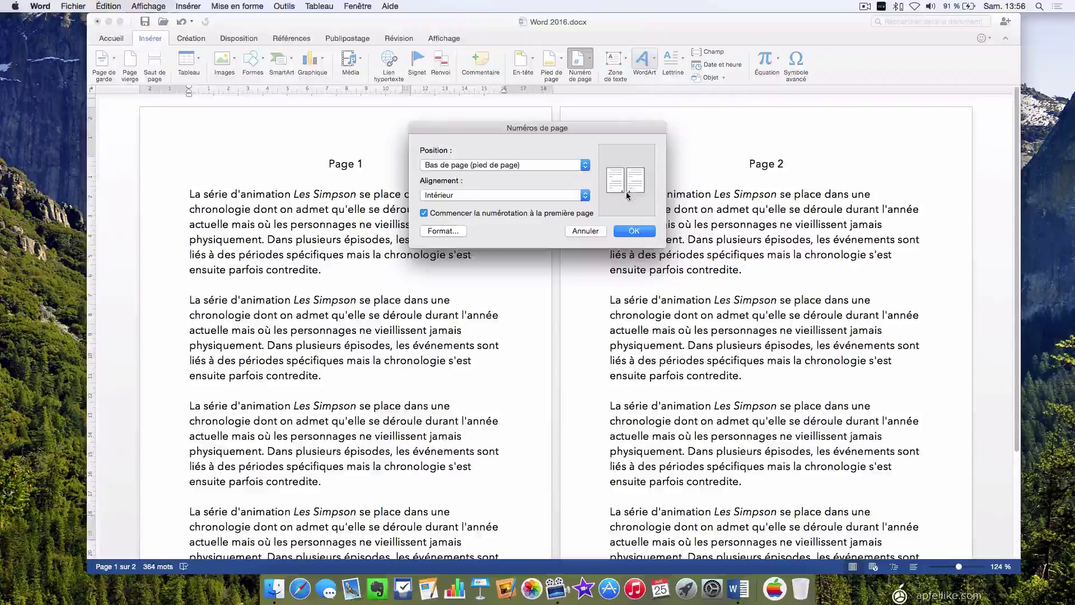
click(476, 195)
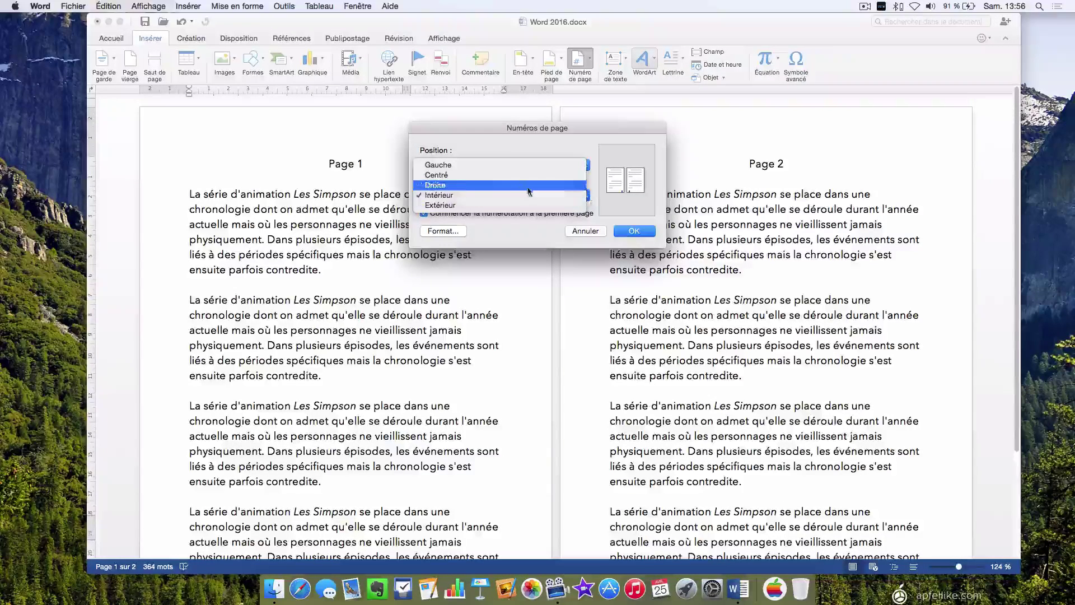
click(475, 174)
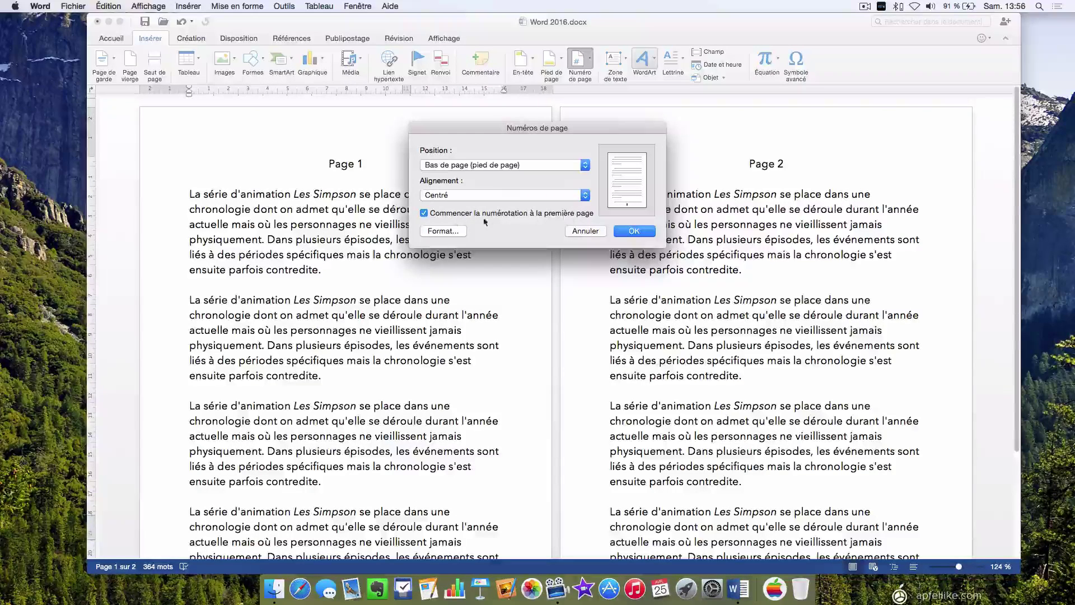
click(424, 214)
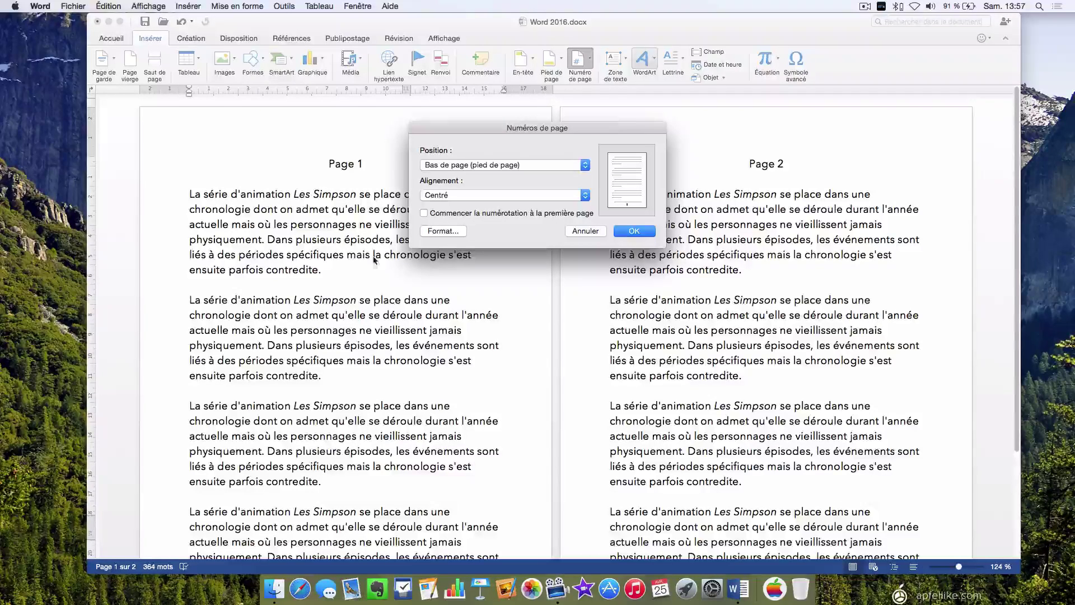
click(424, 214)
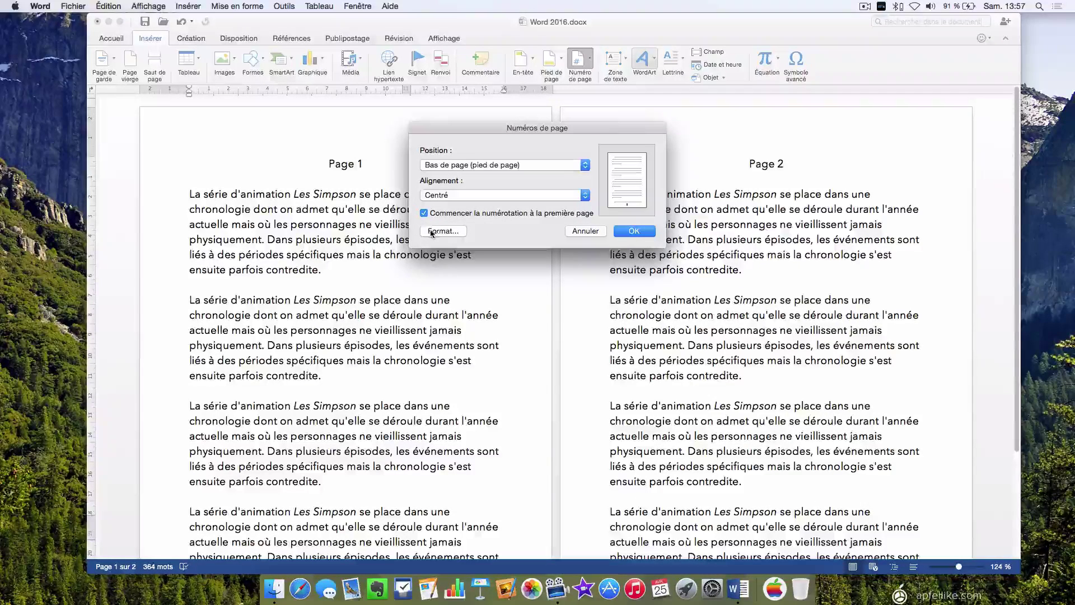
- Choose the 1, 2, 3, ... number format in the page number format settings
click(448, 231)
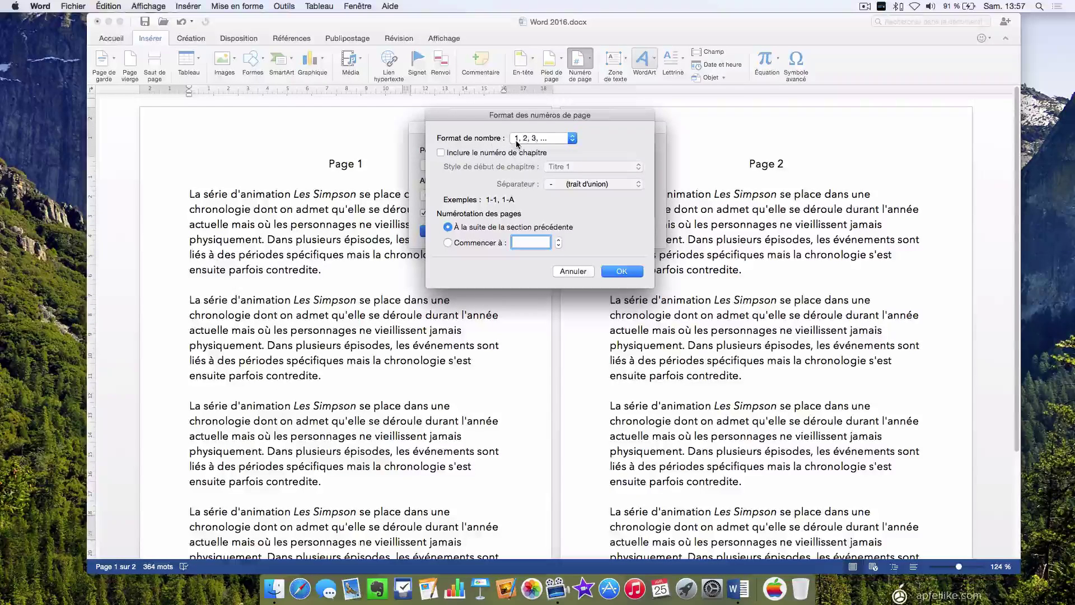
click(572, 138)
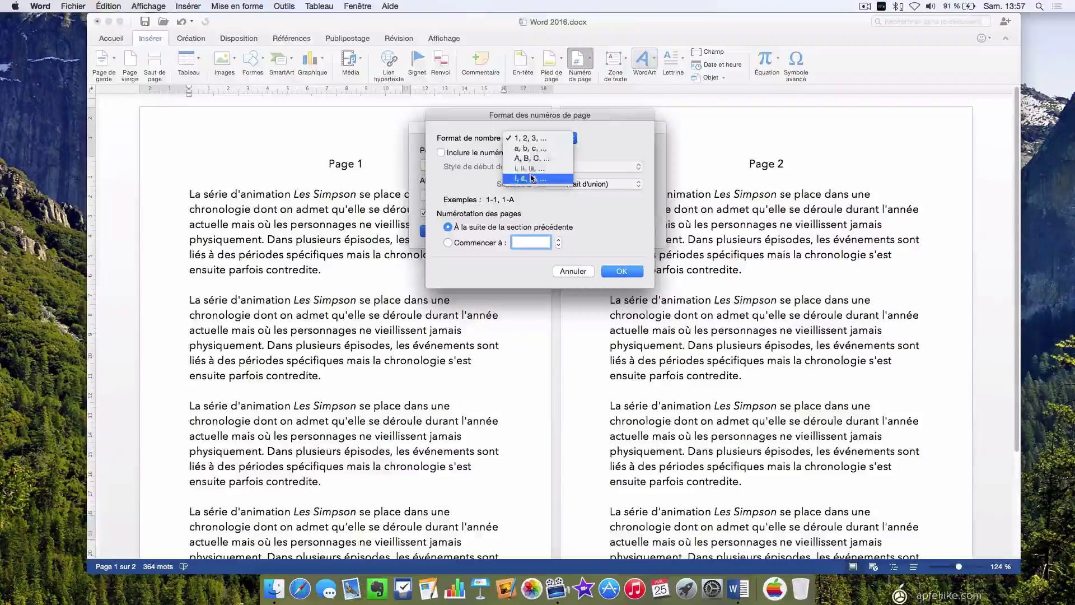
click(532, 142)
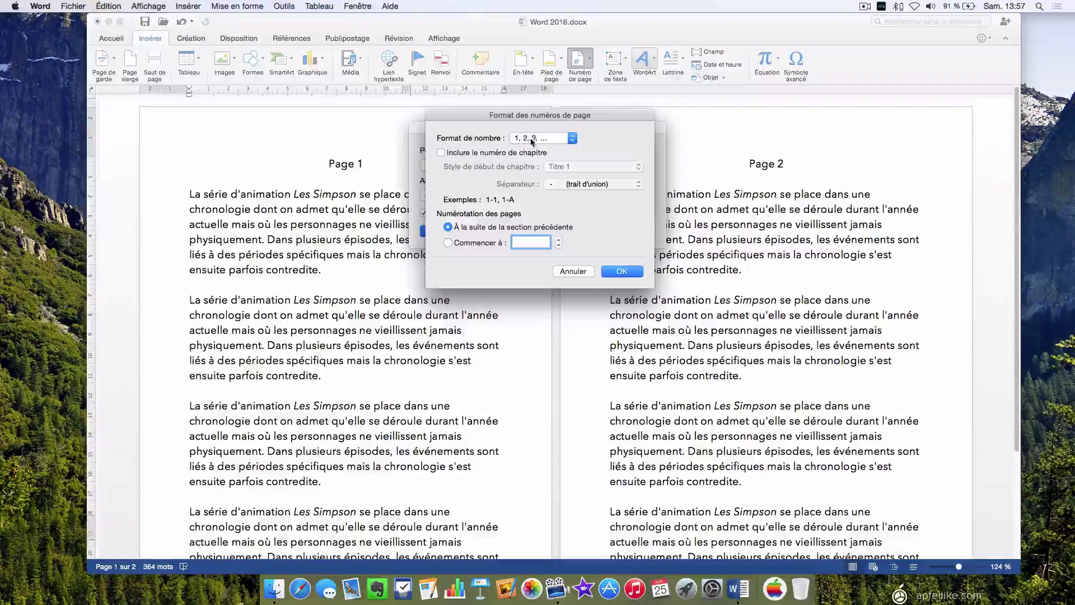
click(441, 153)
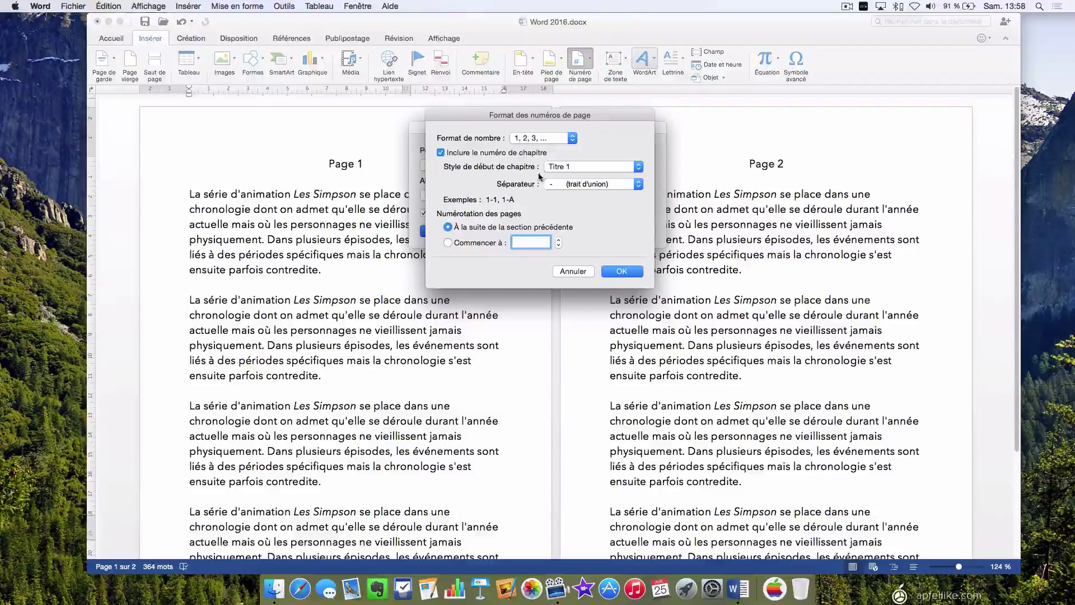
click(640, 184)
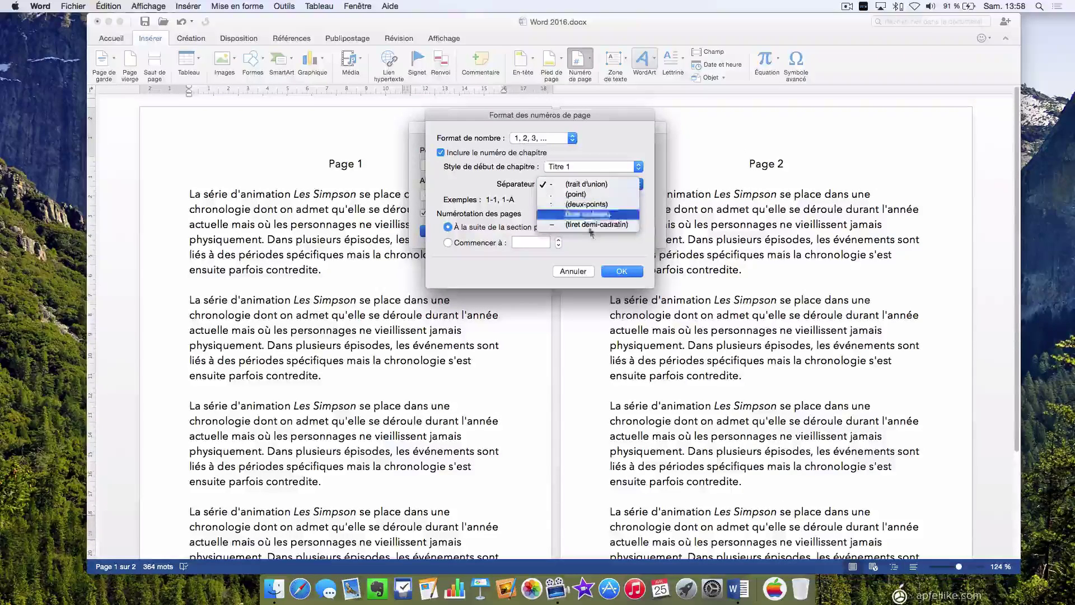
click(464, 186)
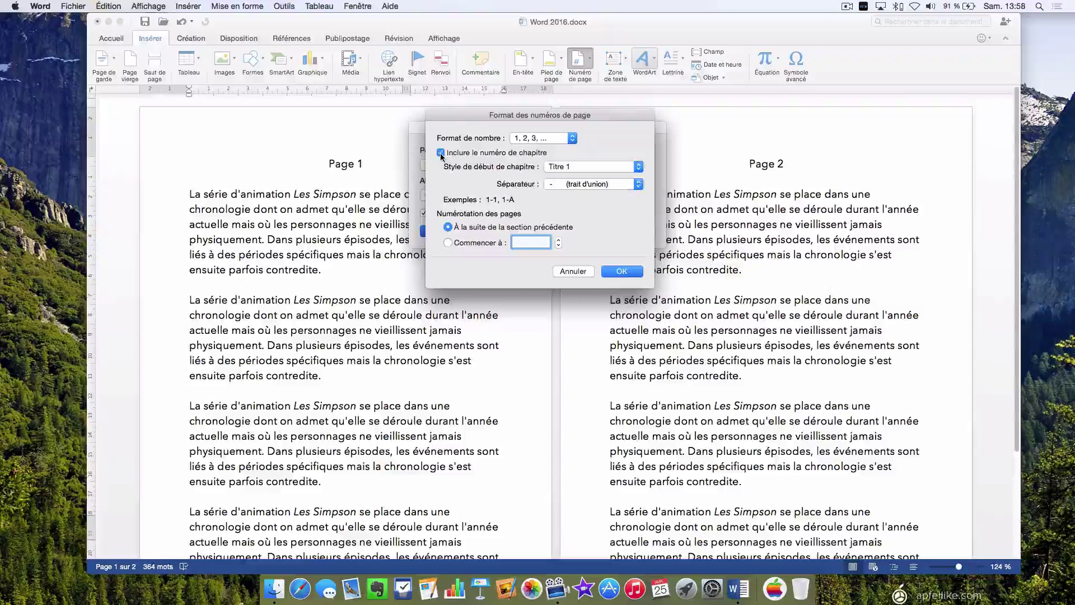
click(441, 153)
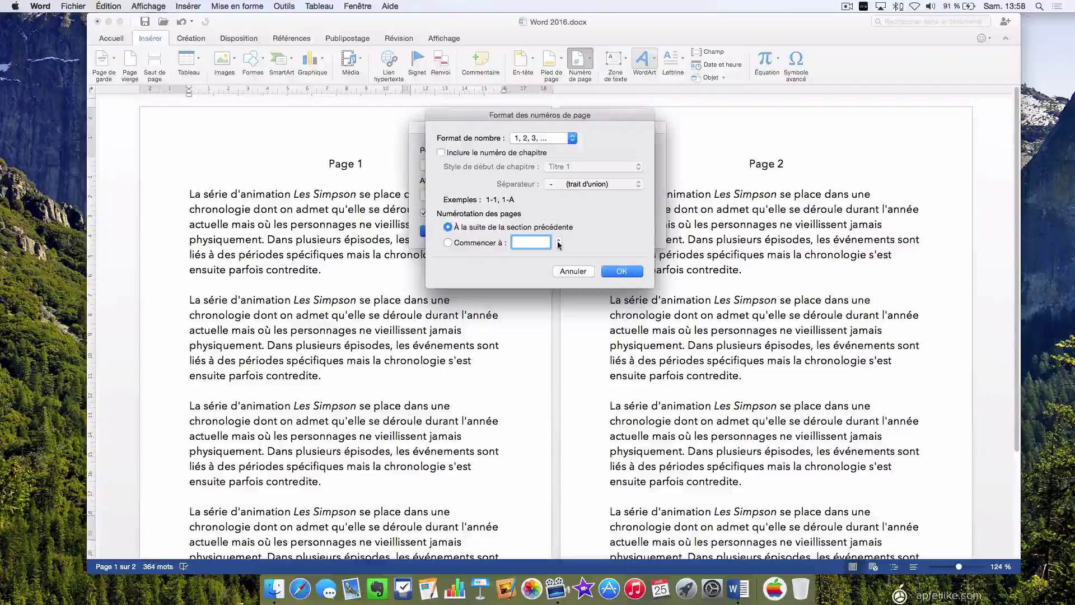
- Apply the number format and insert the centred page numbers into the footers
click(619, 272)
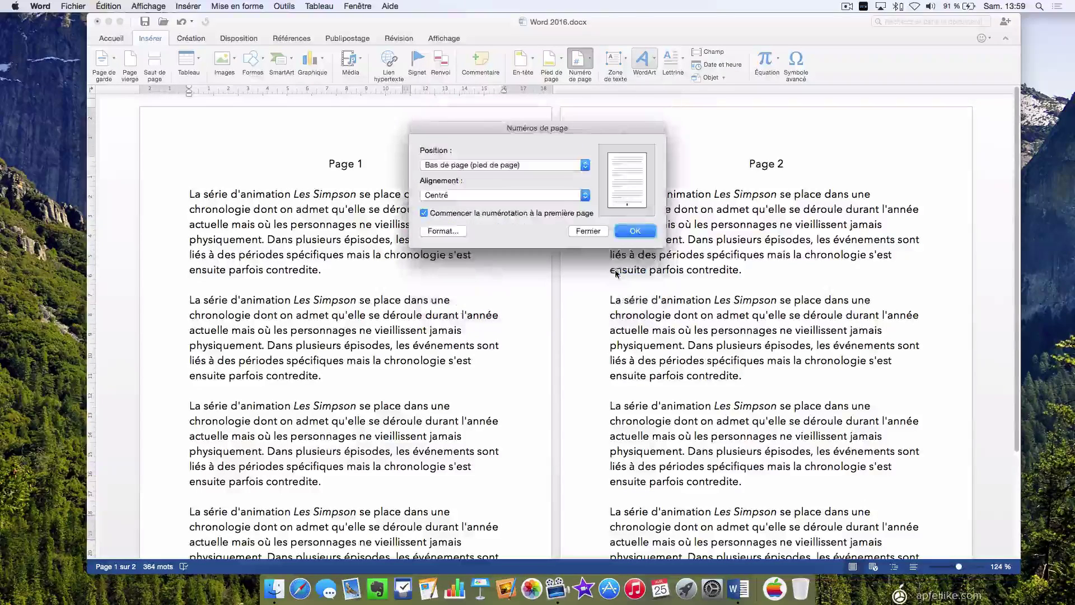
click(635, 231)
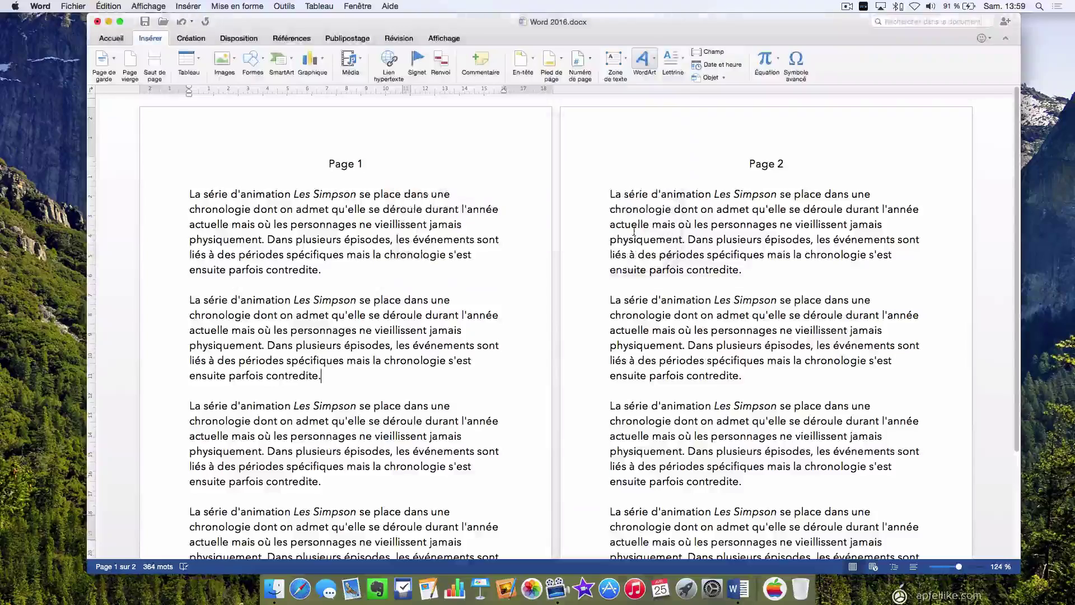
scroll(646, 294, down, 4)
scroll(646, 294, down, 2)
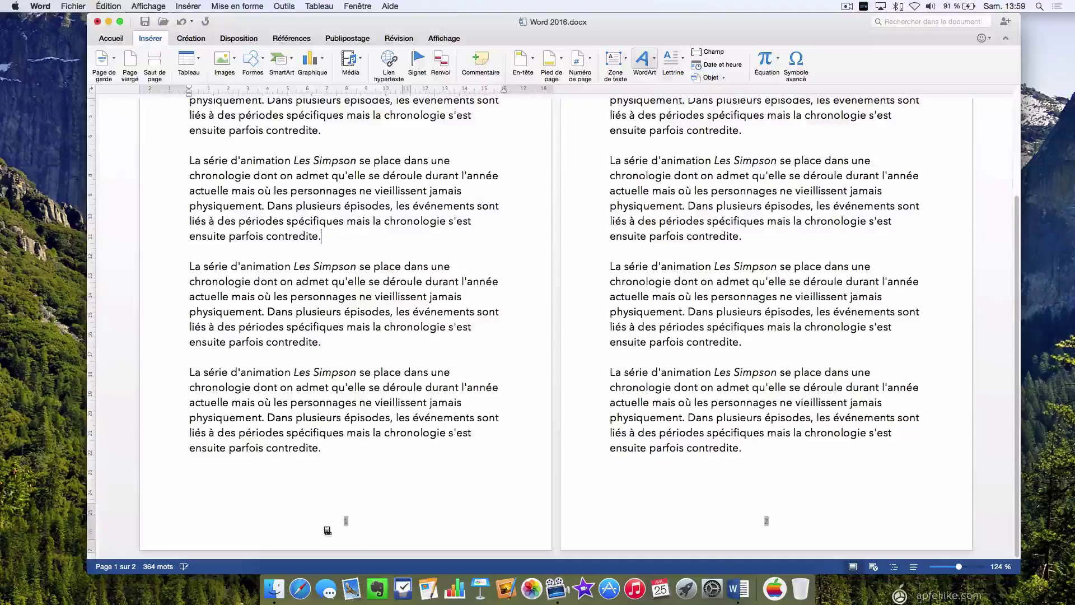
- Open the footer of page 2 for editing at its page number and close it again
click(766, 520)
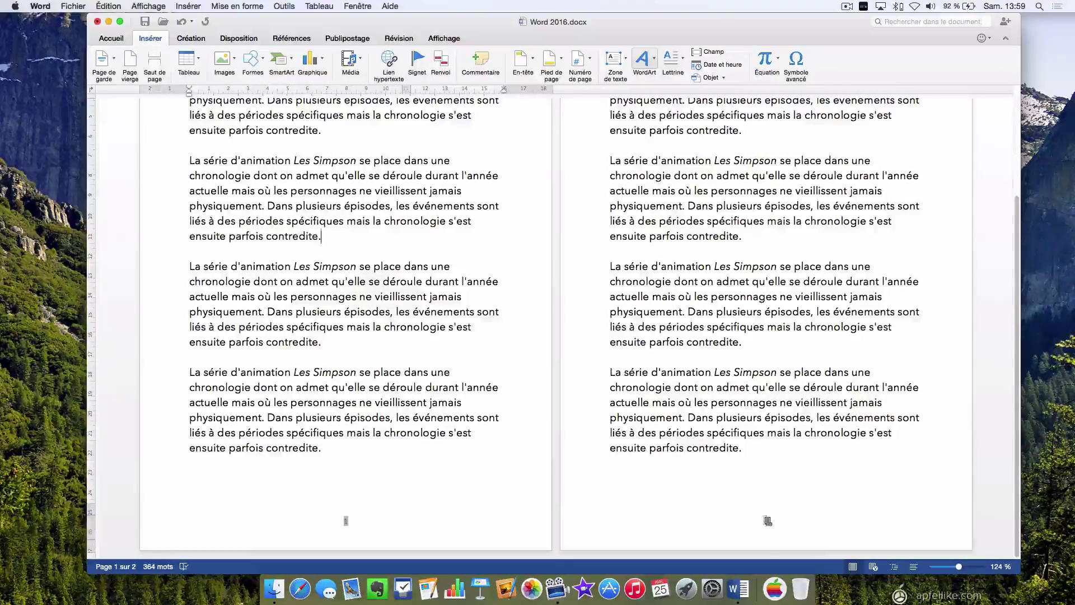
double_click(766, 520)
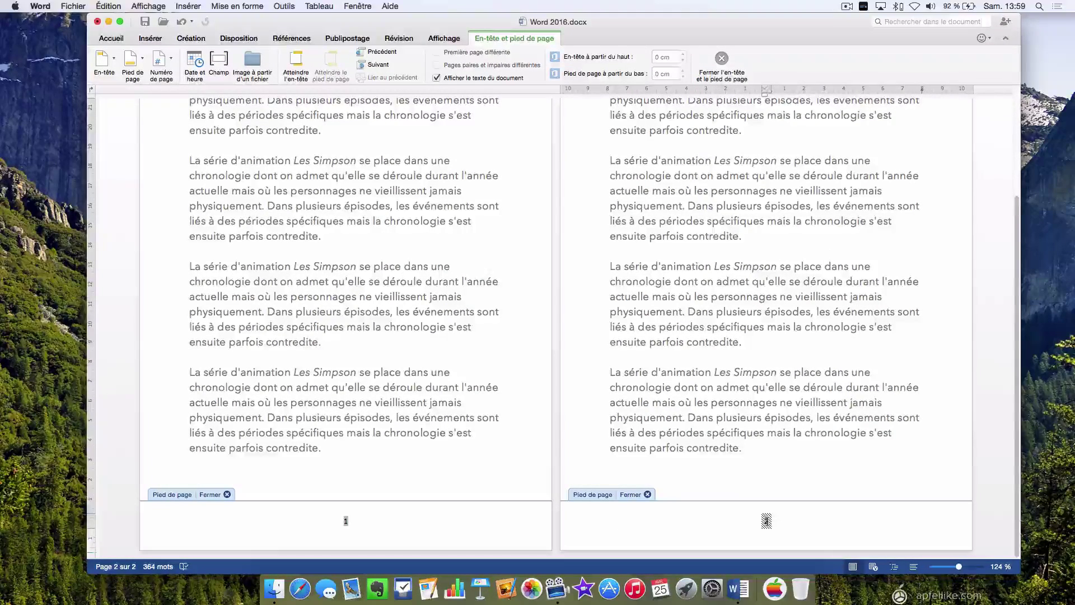
click(647, 494)
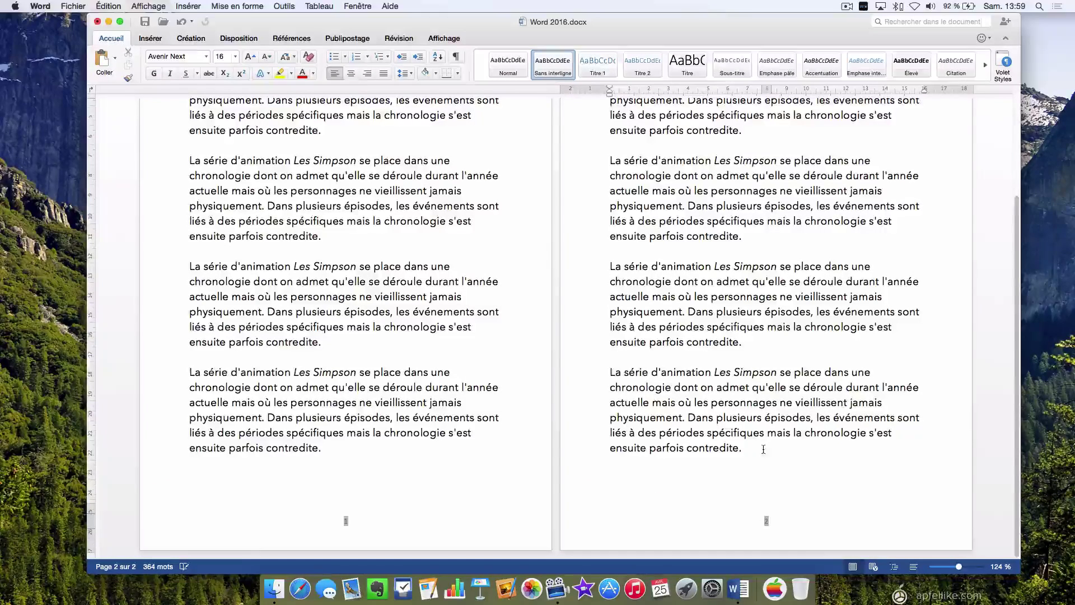
- Change the page number format so that the numbering starts at 5
click(148, 39)
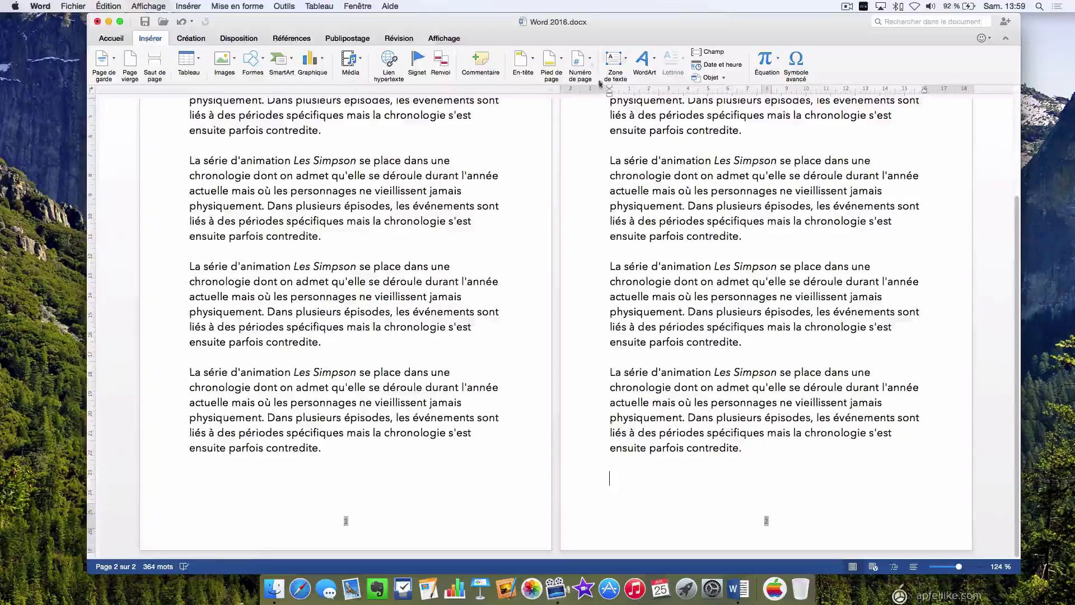
click(590, 63)
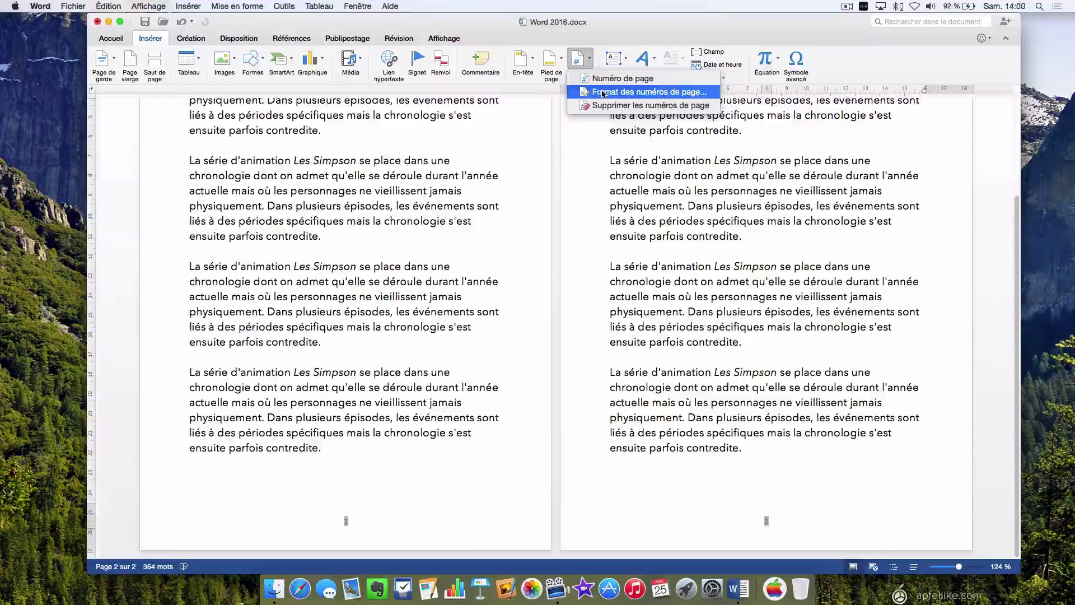
click(663, 92)
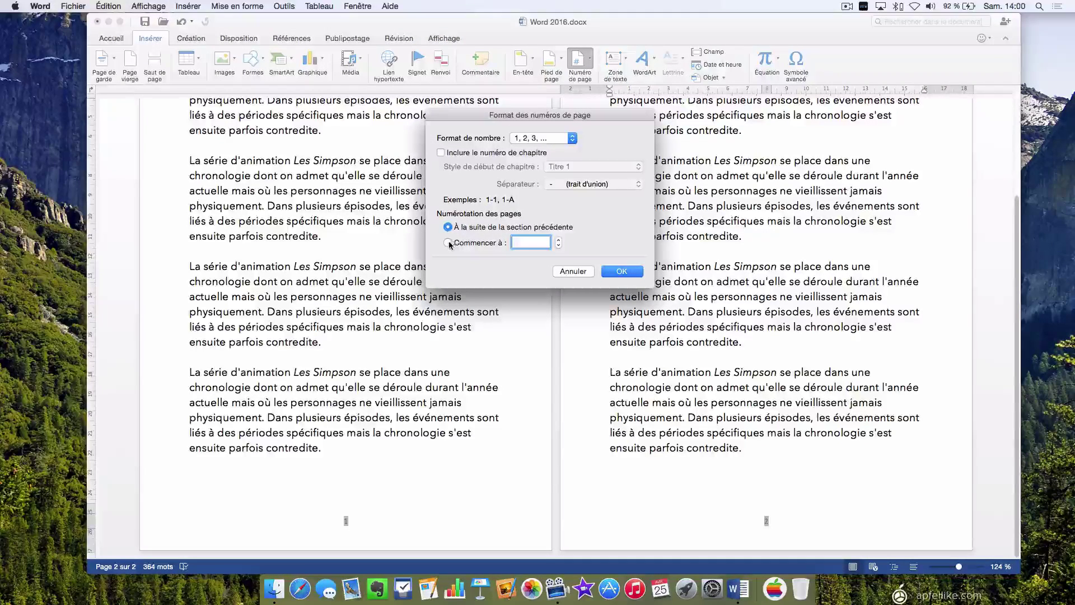
click(450, 244)
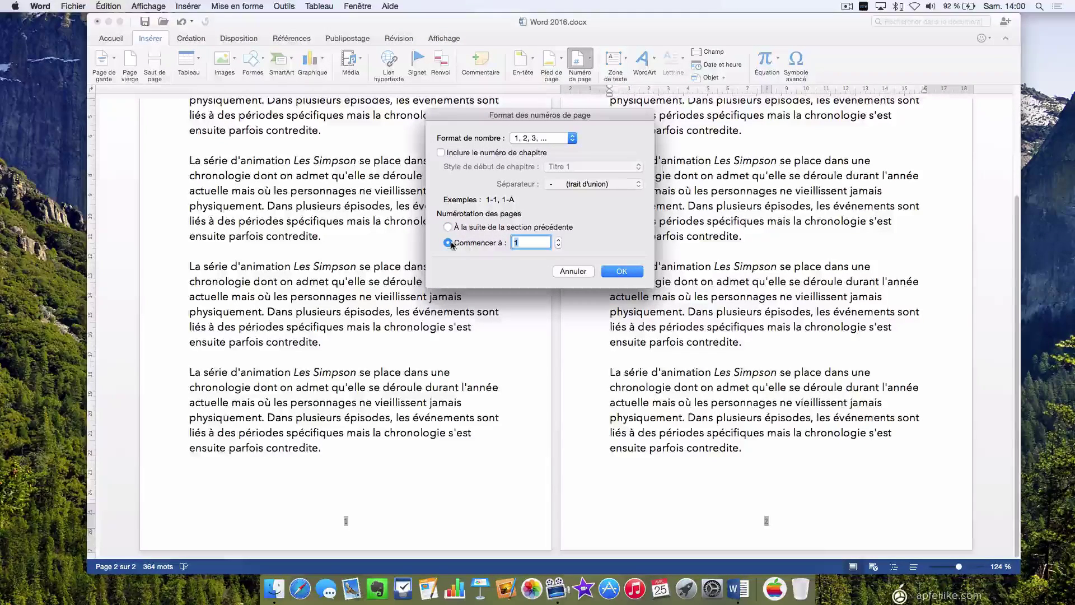
click(558, 240)
click(558, 240)
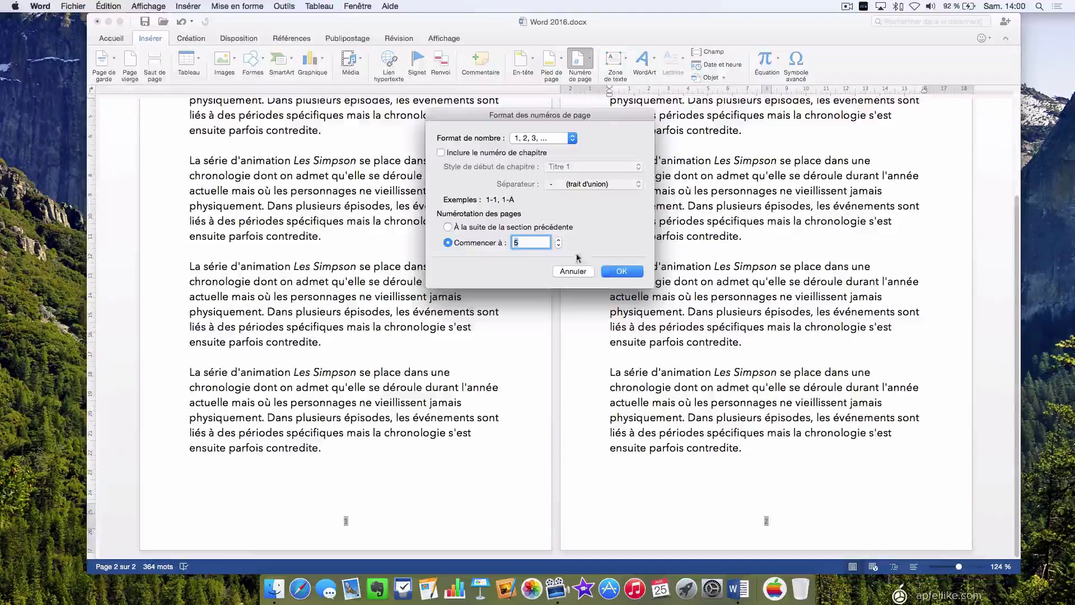
click(612, 273)
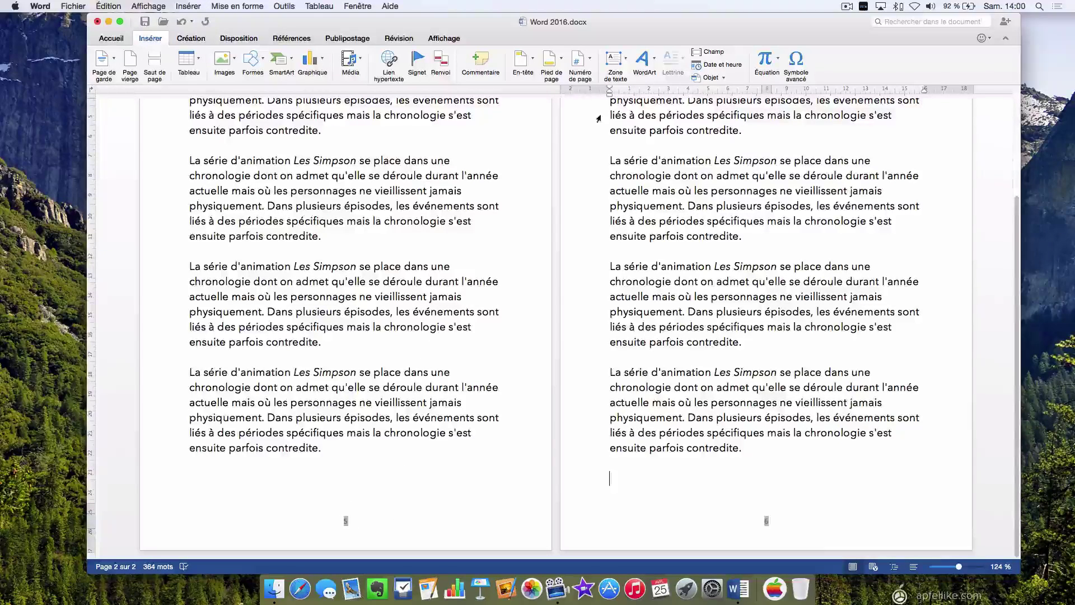
- Set the page numbering to continue from the previous section (À la suite de la section précédente)
click(590, 59)
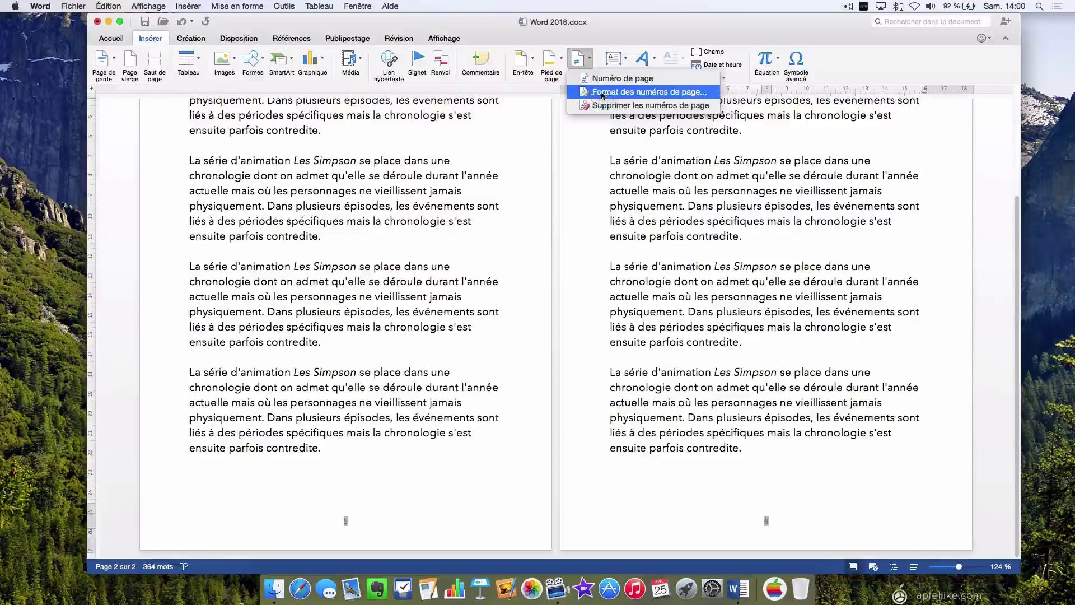
click(612, 93)
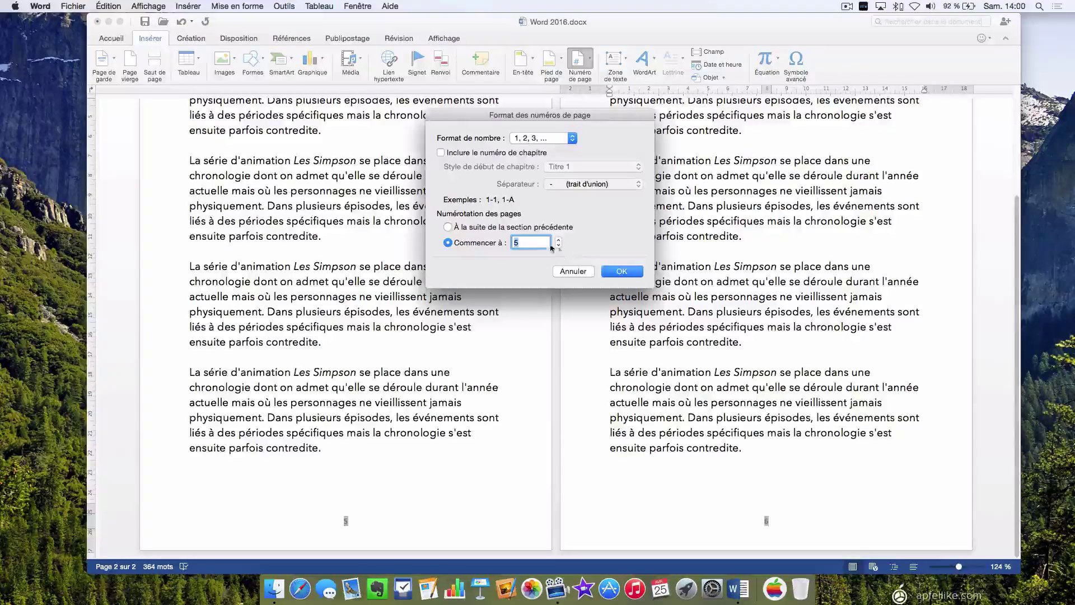
click(447, 227)
click(622, 272)
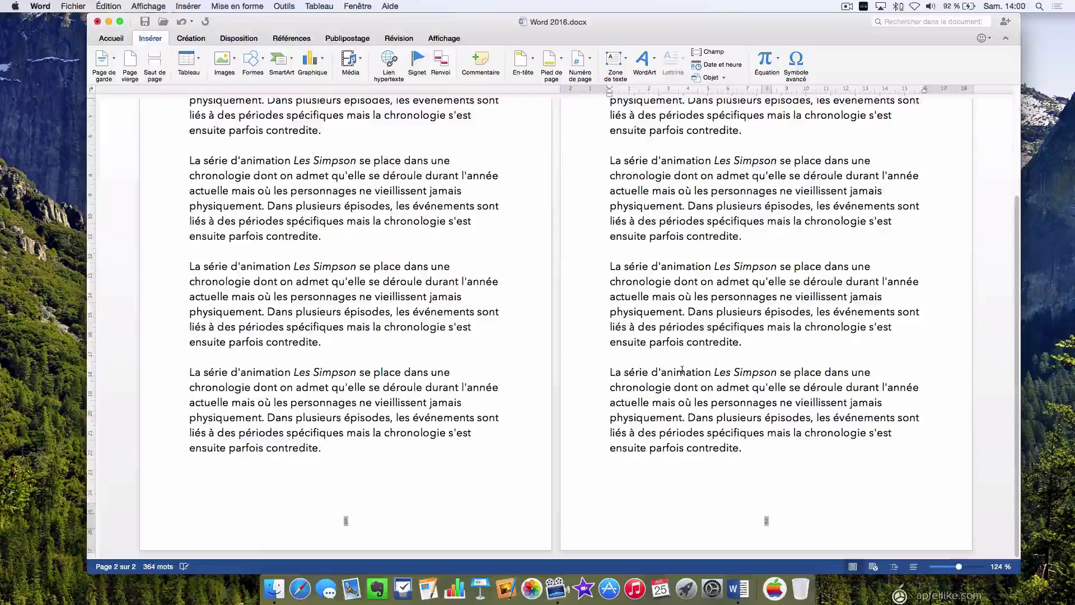
scroll(682, 370, up, 10)
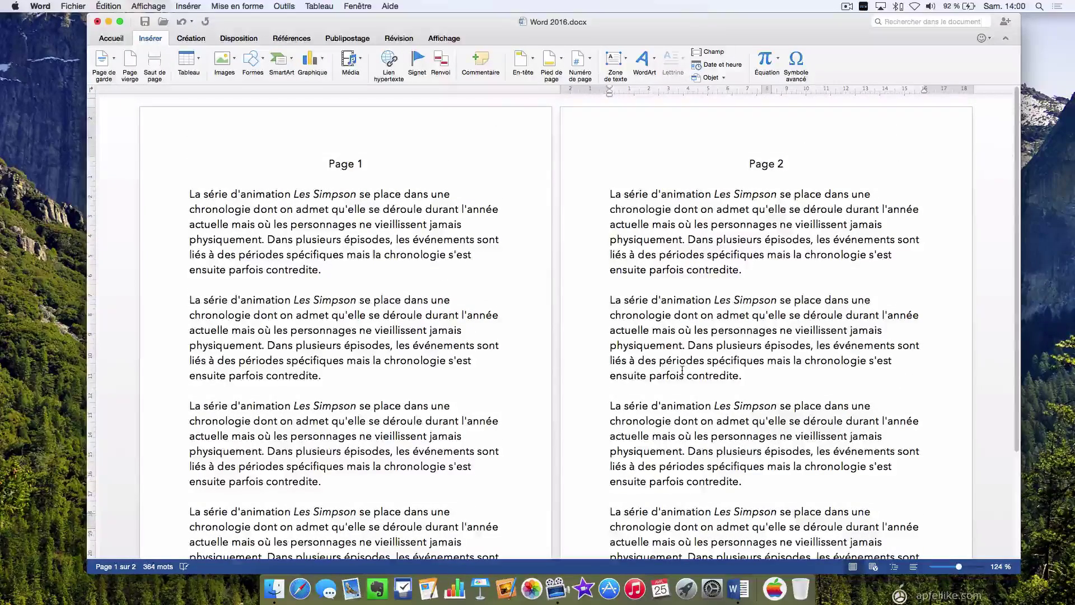